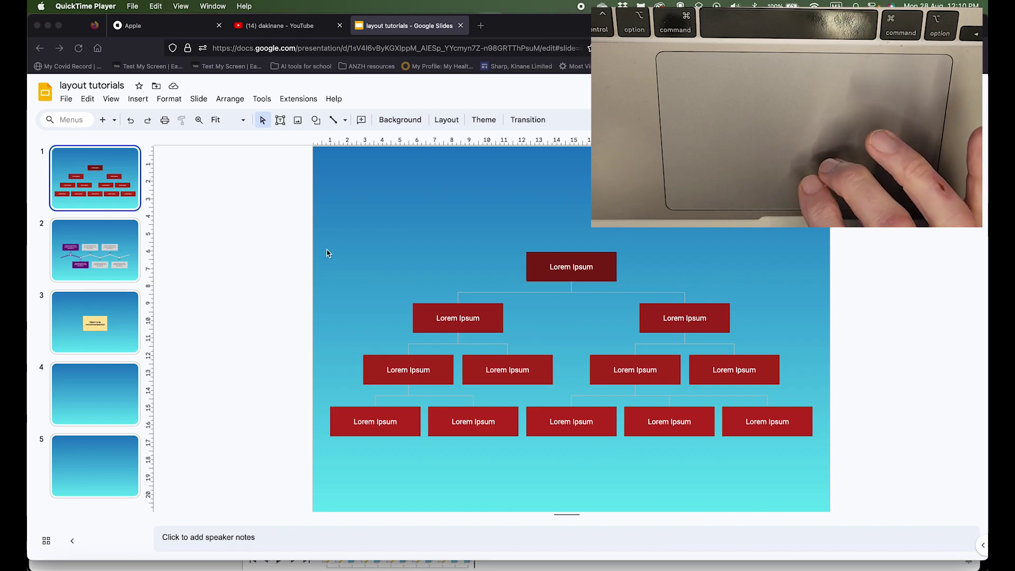
scroll(327, 253, down, 1)
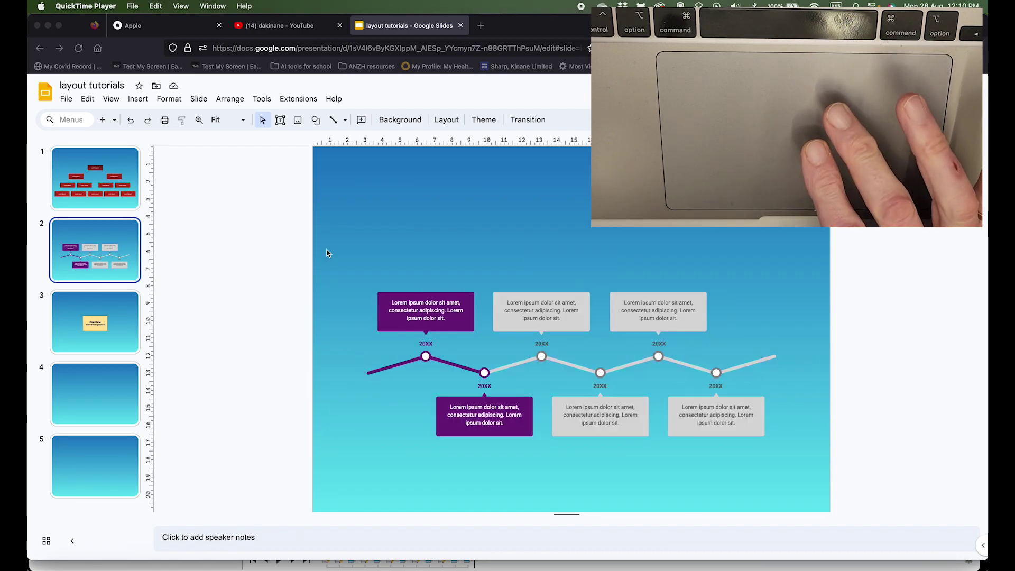
scroll(327, 252, down, 1)
scroll(327, 252, up, 1)
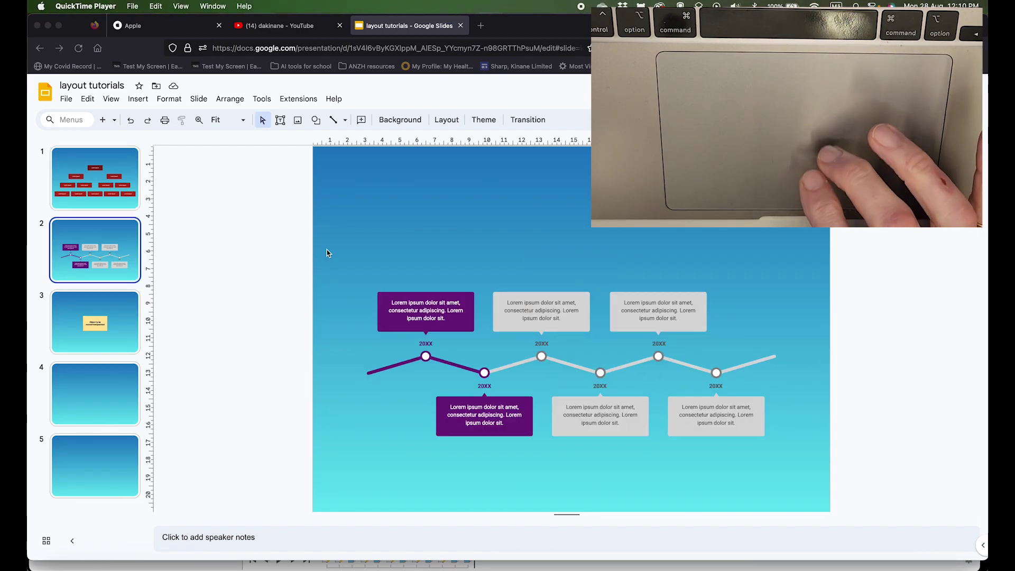
scroll(327, 252, up, 1)
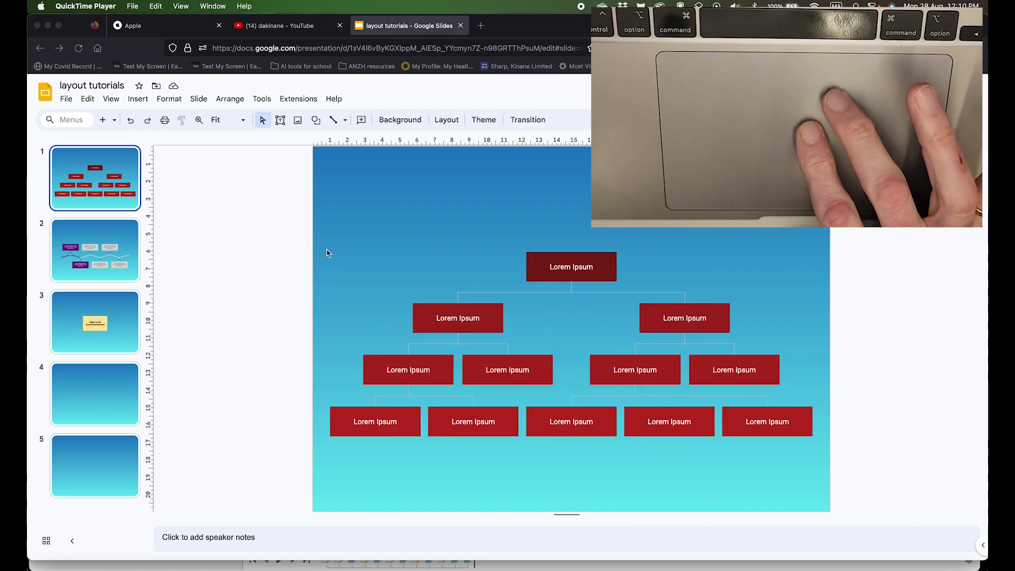
scroll(327, 253, down, 1)
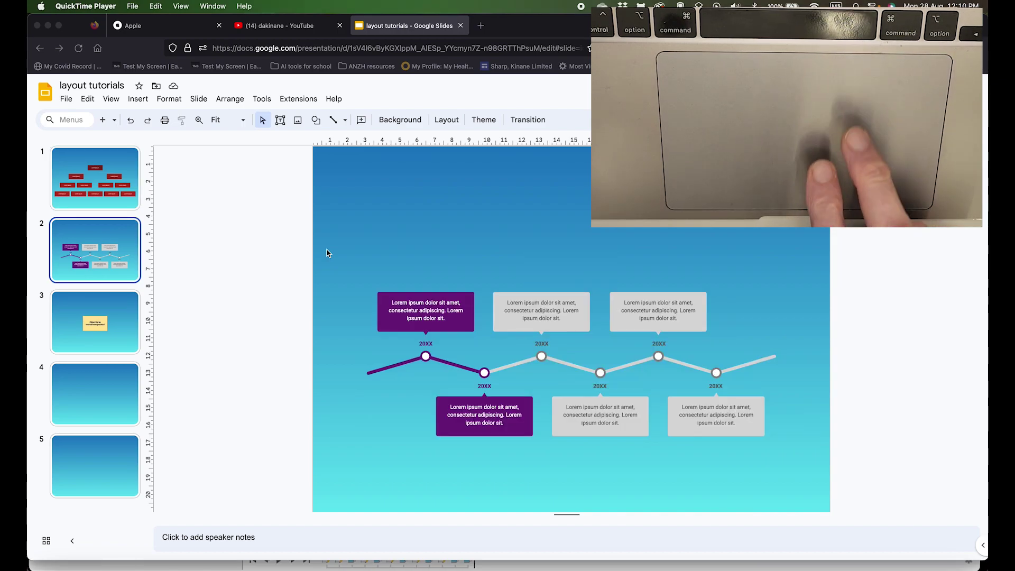
scroll(326, 252, down, 1)
scroll(327, 253, up, 1)
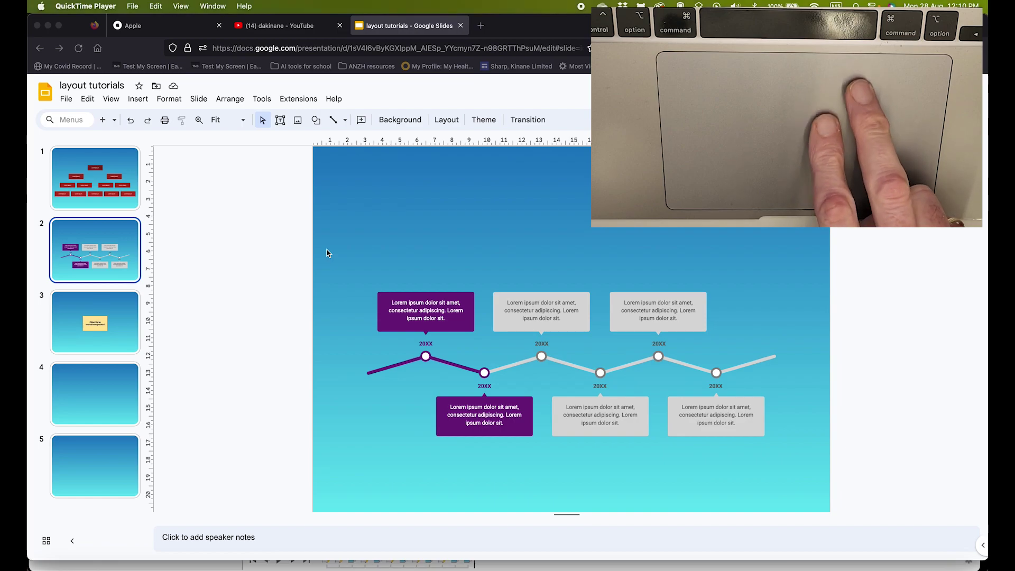
scroll(327, 253, up, 1)
scroll(327, 252, down, 1)
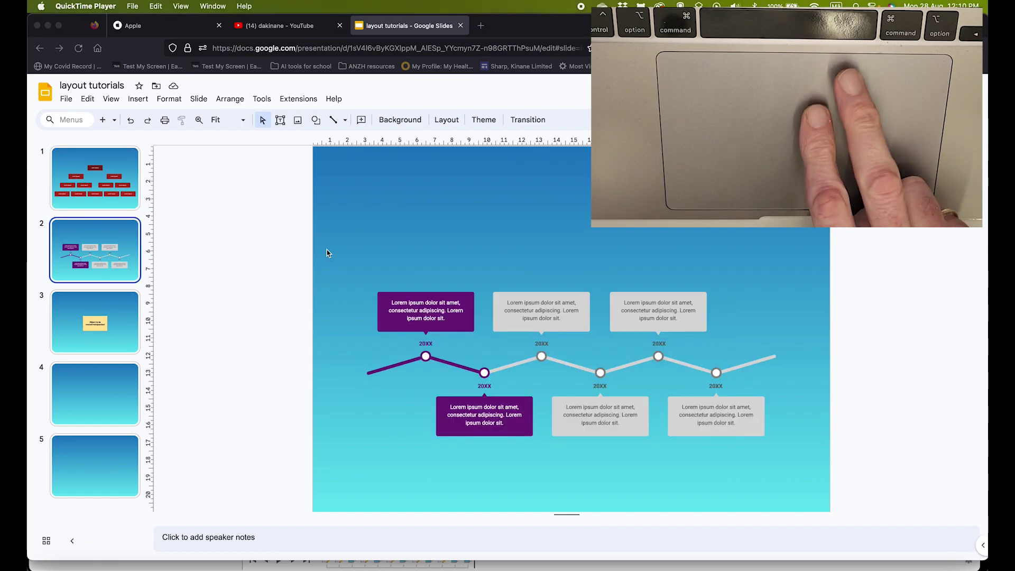
scroll(327, 252, down, 1)
scroll(327, 252, down, 1)
scroll(327, 253, up, 1)
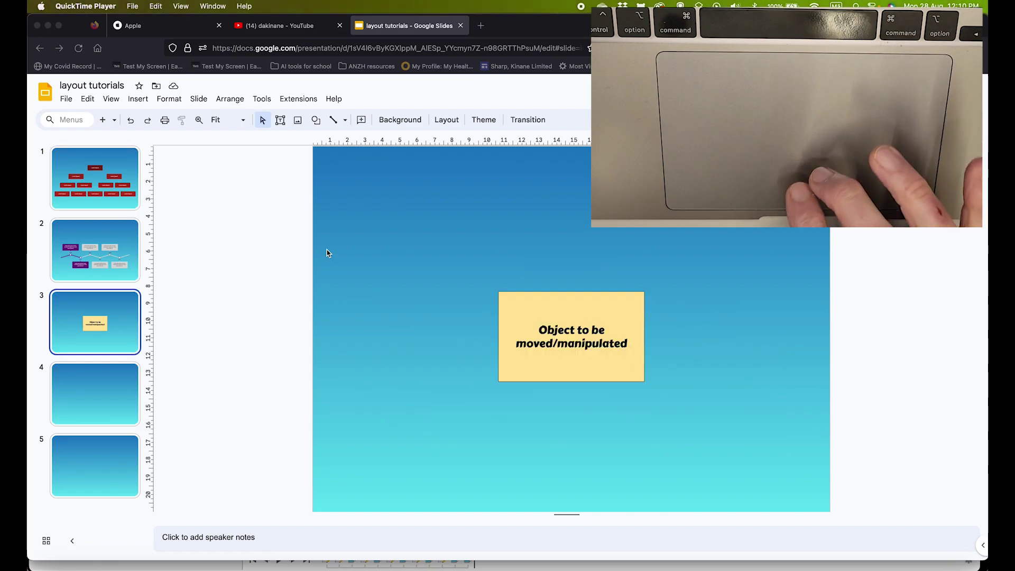
scroll(327, 252, down, 1)
scroll(326, 252, down, 1)
scroll(328, 252, up, 1)
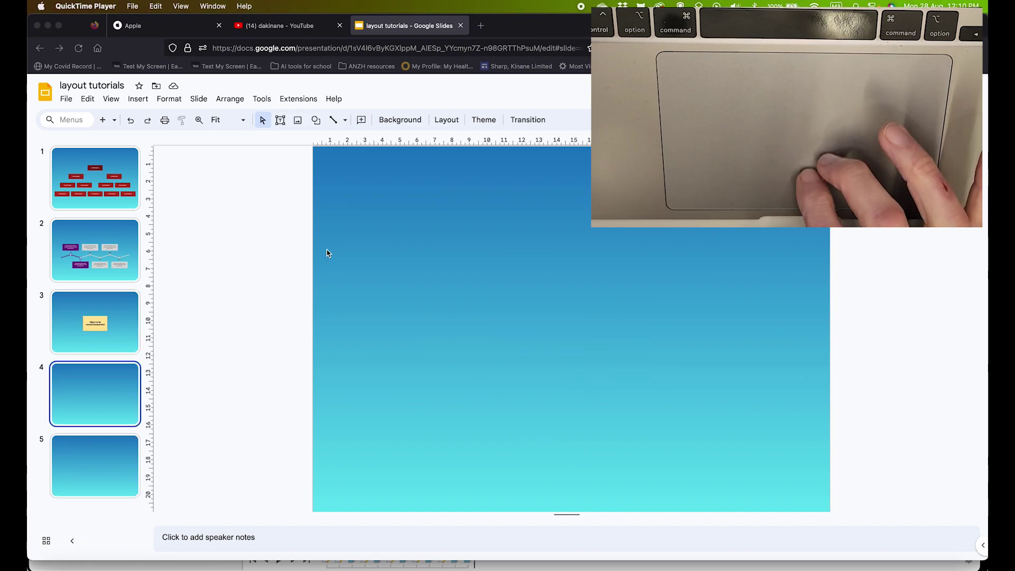
scroll(327, 253, up, 1)
scroll(327, 253, up, 1)
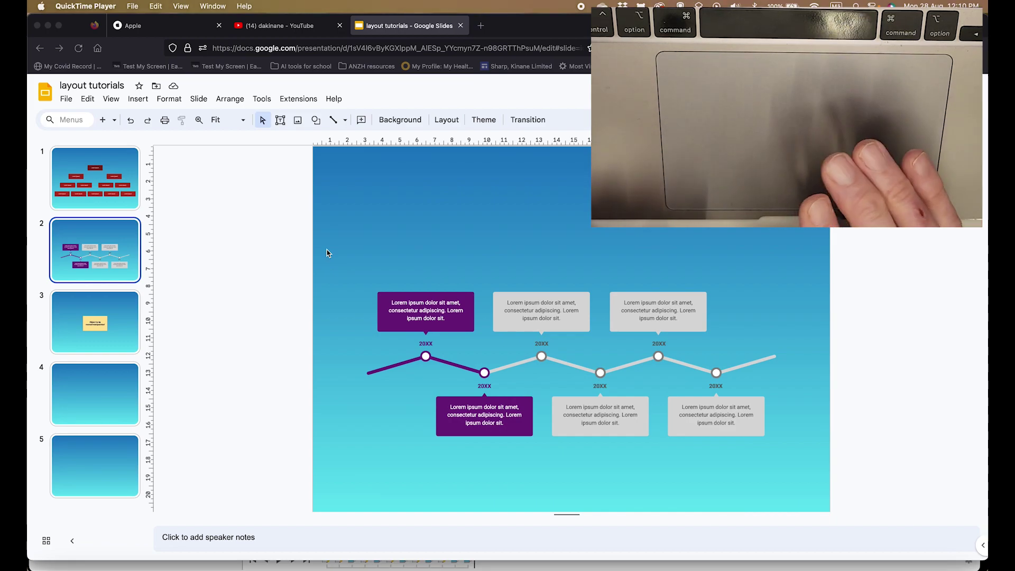
- Spread out all windows and bring the Chrome window showing Waikato Times forward
key(ctrl+Up)
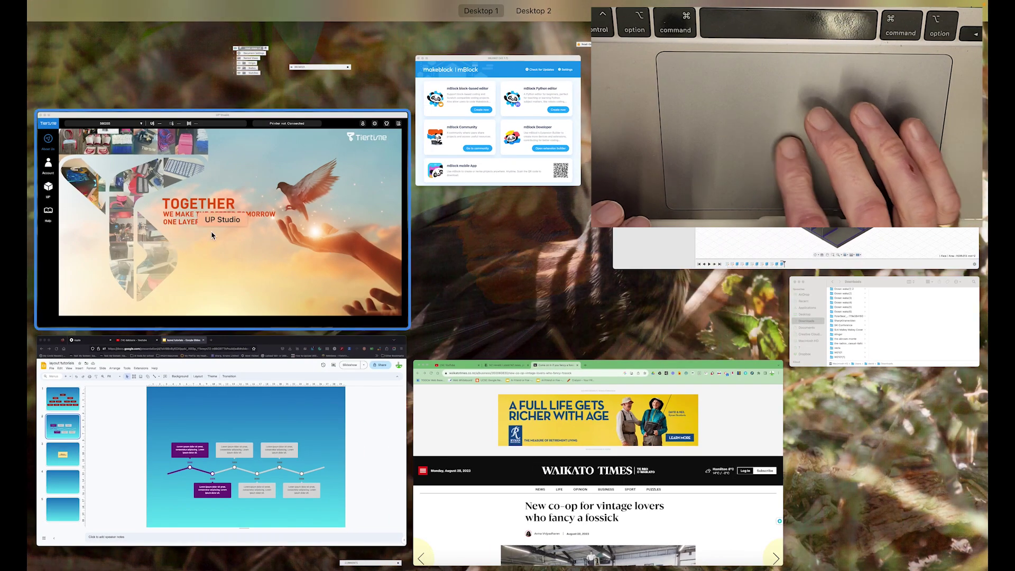
click(556, 492)
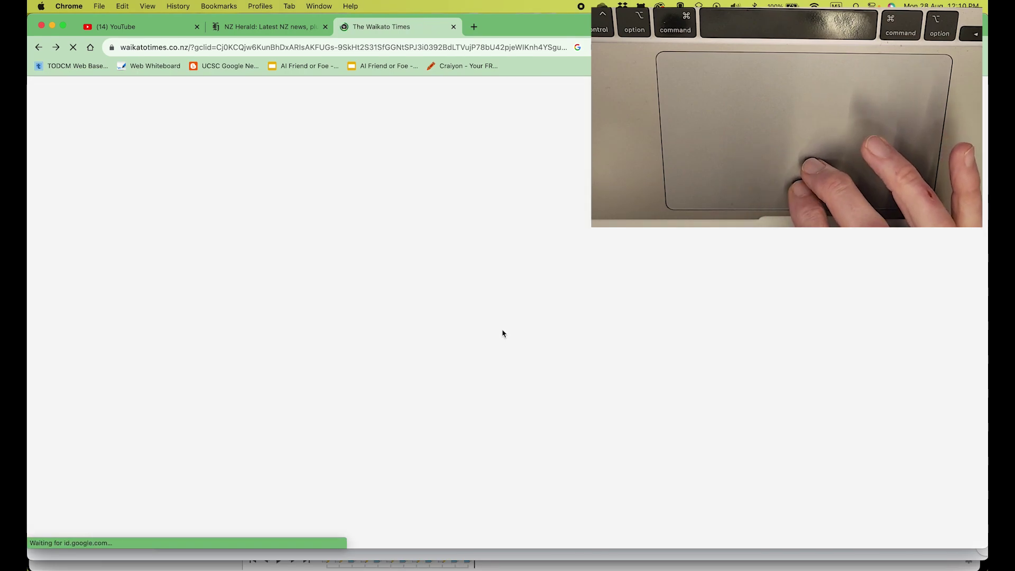
scroll(502, 333, right, 10)
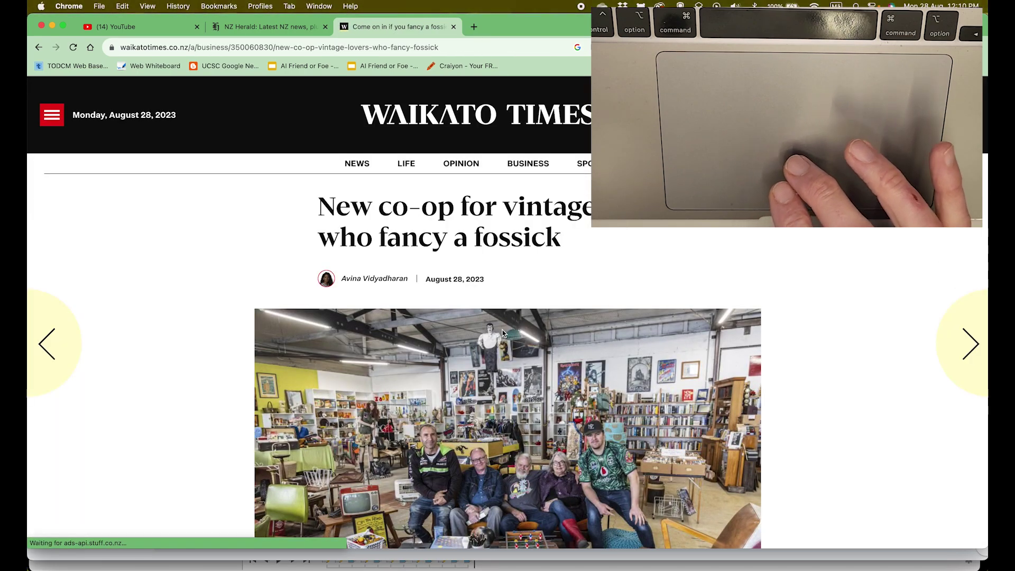
scroll(502, 333, left, 10)
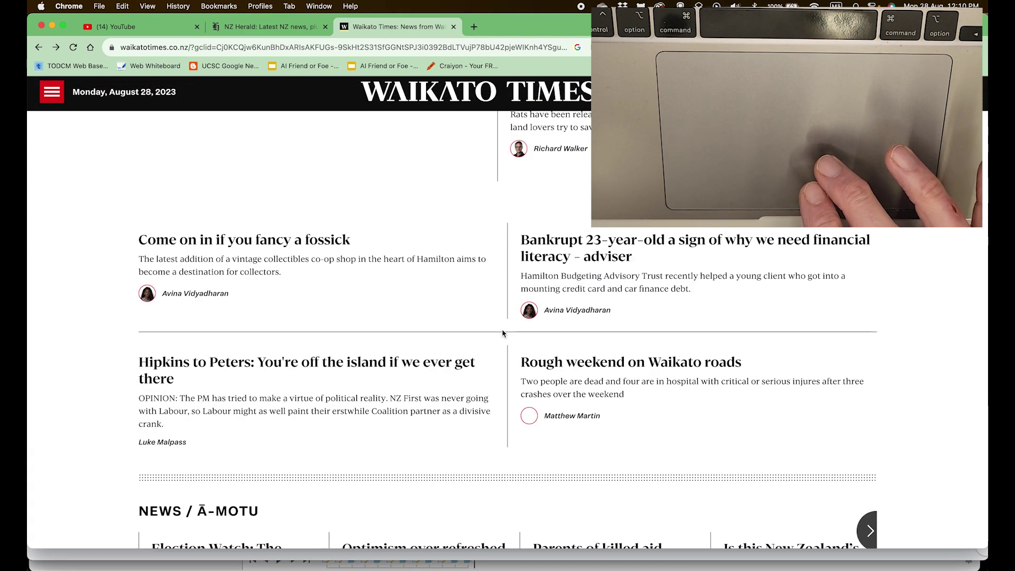
scroll(502, 333, left, 10)
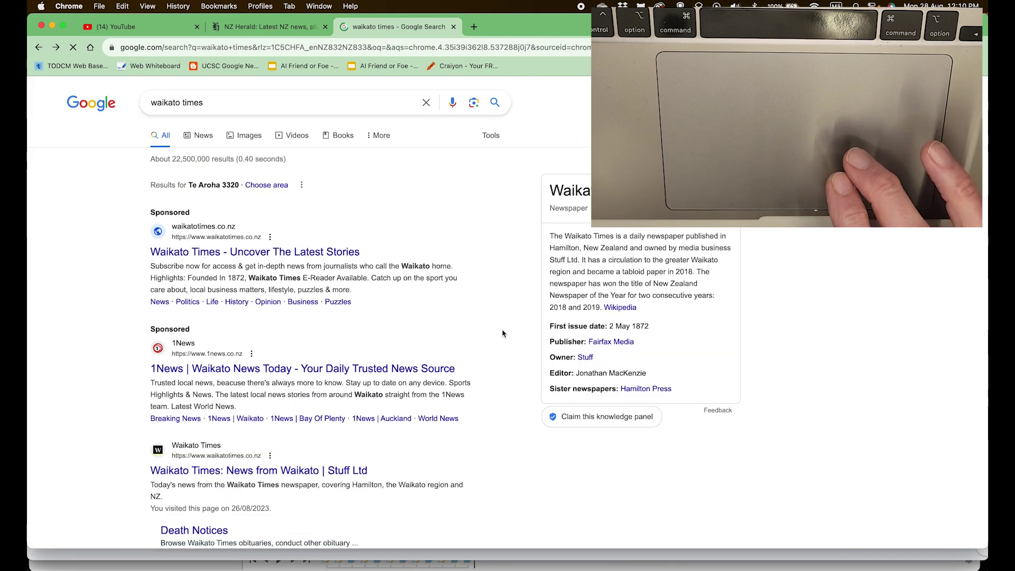
scroll(501, 333, right, 10)
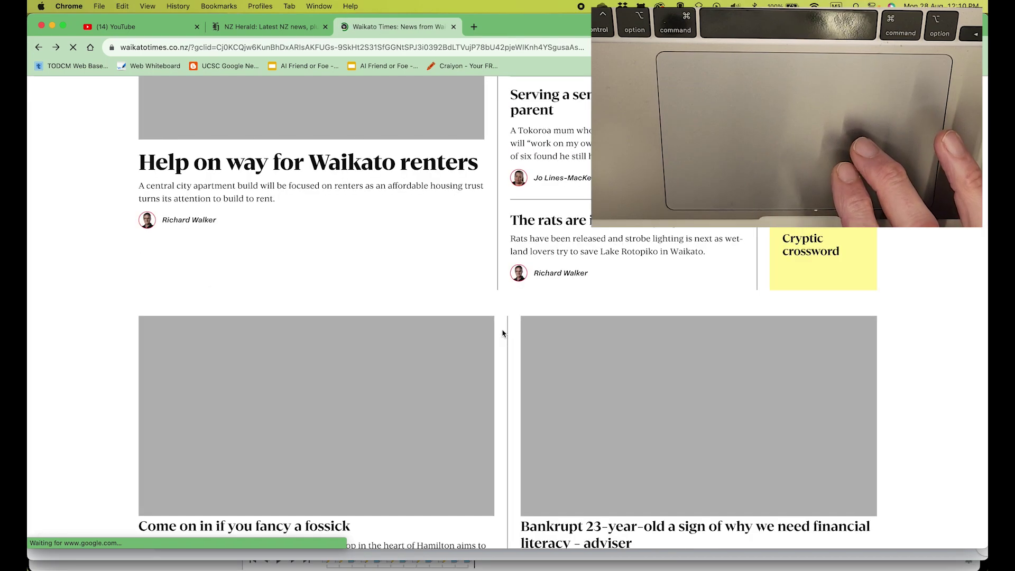
scroll(502, 333, right, 10)
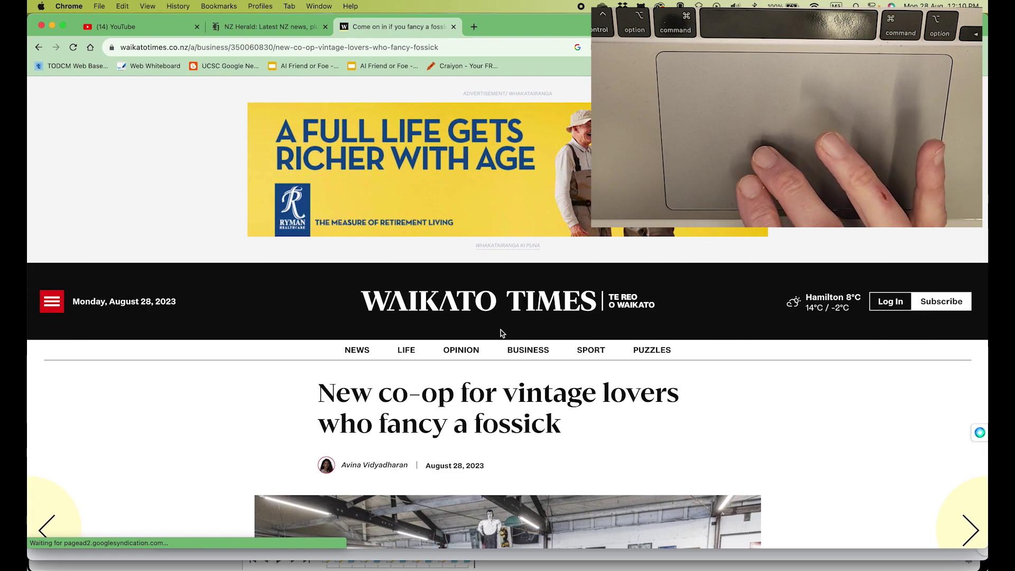
scroll(501, 332, down, 5)
scroll(500, 332, left, 10)
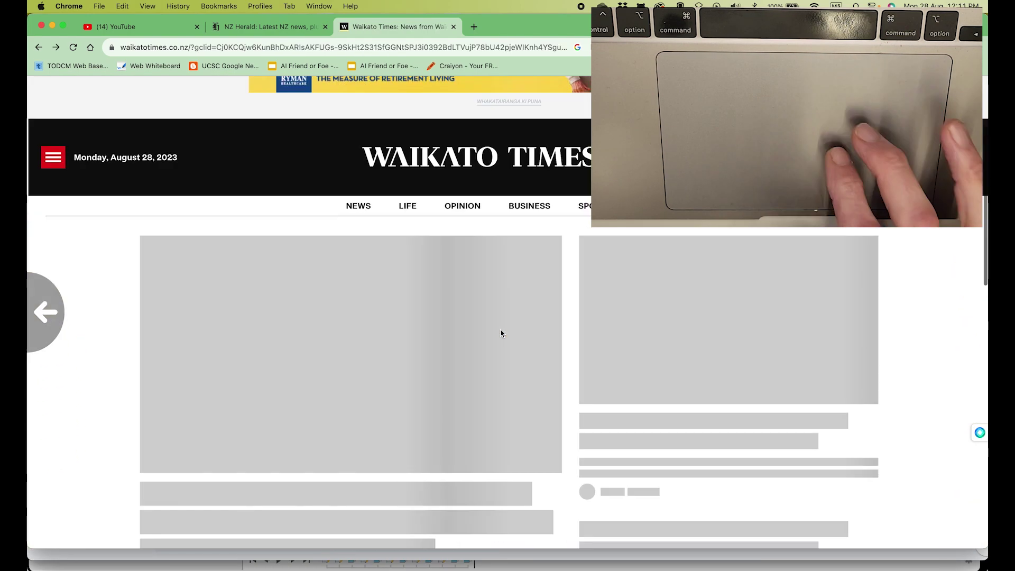